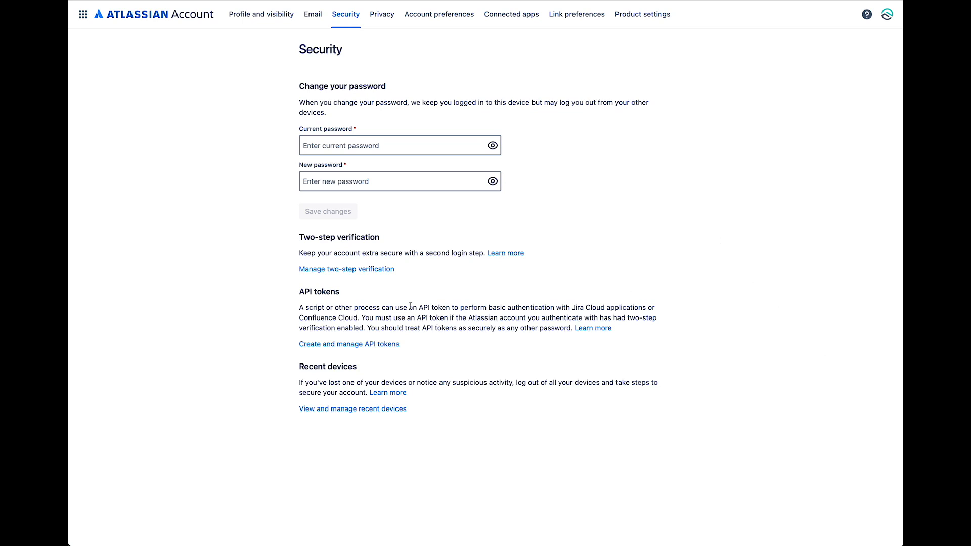
Start creating an API token without scopes in the Atlassian account's security settings and name it Linear Sync
{"action": "left_click", "coordinate": [375, 345]}
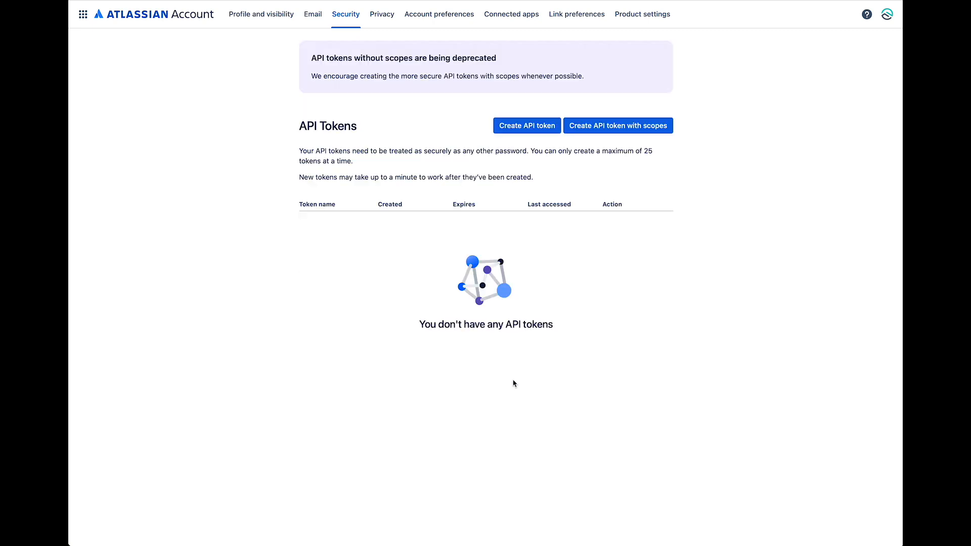
{"action": "left_click", "coordinate": [542, 125]}
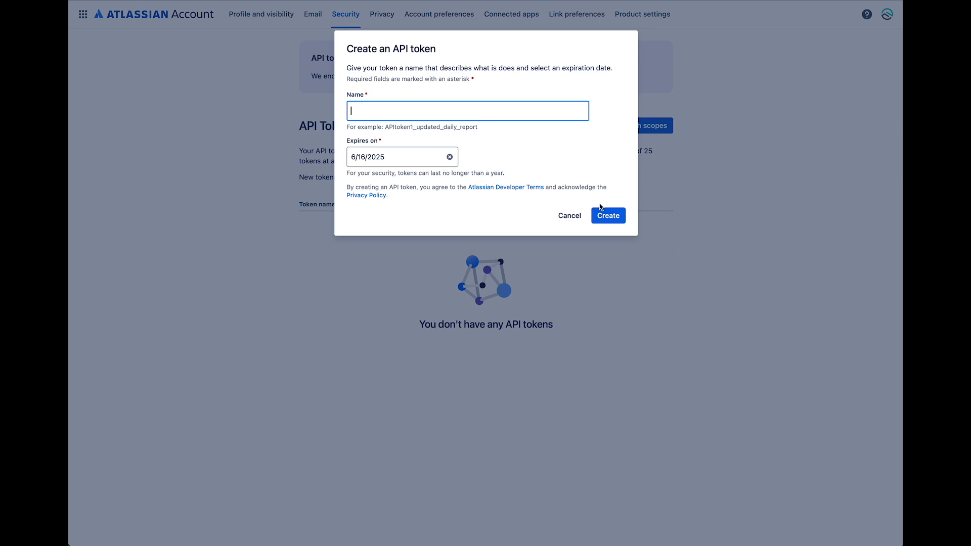
{"action": "type", "text": "Linear "}
{"action": "type", "text": "Inport"}
{"action": "key", "text": "BackSpace"}
{"action": "key", "text": "BackSpace"}
{"action": "key", "text": "BackSpace"}
{"action": "key", "text": "BackSpace"}
{"action": "key", "text": "BackSpace"}
{"action": "key", "text": "BackSpace"}
{"action": "type", "text": "Sync"}
Set the API token's expiration to the latest allowed date, one year ahead
{"action": "left_click", "coordinate": [383, 157]}
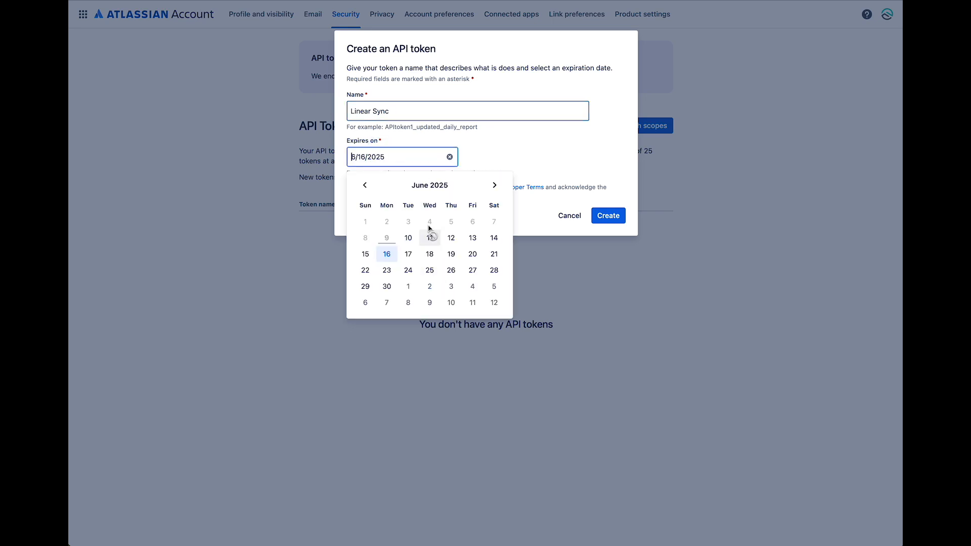
{"action": "left_click", "coordinate": [385, 157]}
{"action": "left_click", "coordinate": [385, 157]}
{"action": "left_click", "coordinate": [495, 185]}
{"action": "left_click", "coordinate": [495, 185]}
{"action": "triple_click", "coordinate": [494, 185]}
{"action": "triple_click", "coordinate": [495, 185]}
{"action": "double_click", "coordinate": [494, 185]}
{"action": "double_click", "coordinate": [494, 185]}
{"action": "left_click", "coordinate": [495, 185]}
{"action": "left_click", "coordinate": [364, 185]}
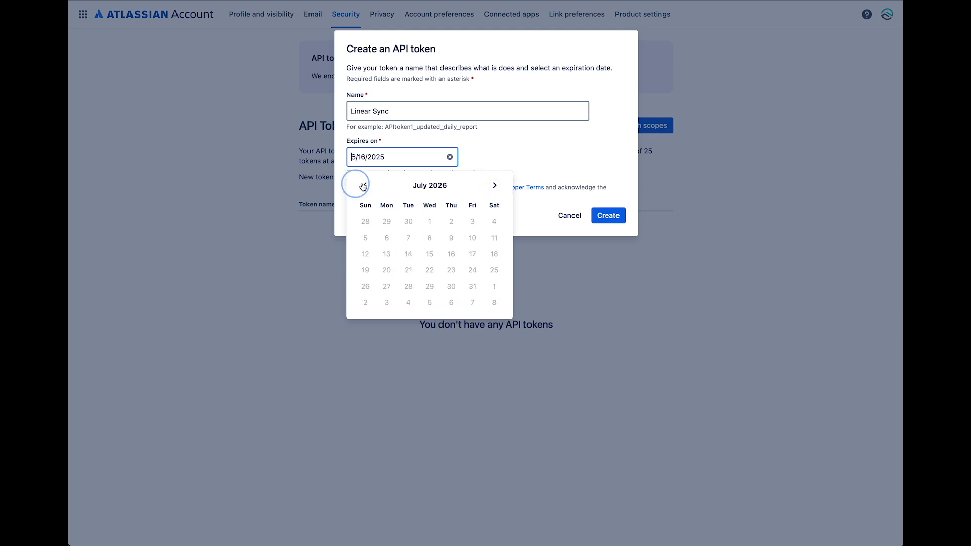
{"action": "left_click", "coordinate": [408, 238]}
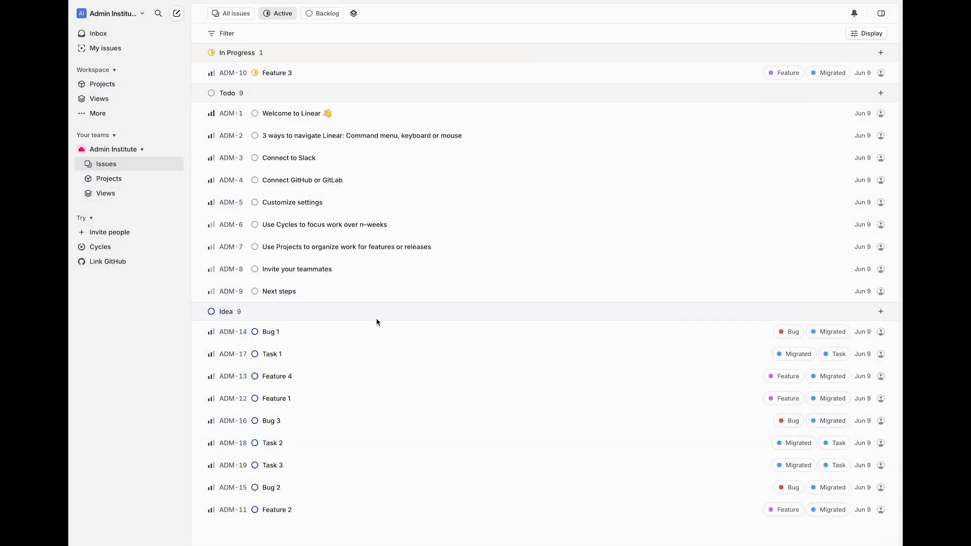
Switch to Linear and start a Jira import that uses API credentials from the workspace's import settings
{"action": "left_click", "coordinate": [139, 17]}
{"action": "left_click", "coordinate": [137, 34]}
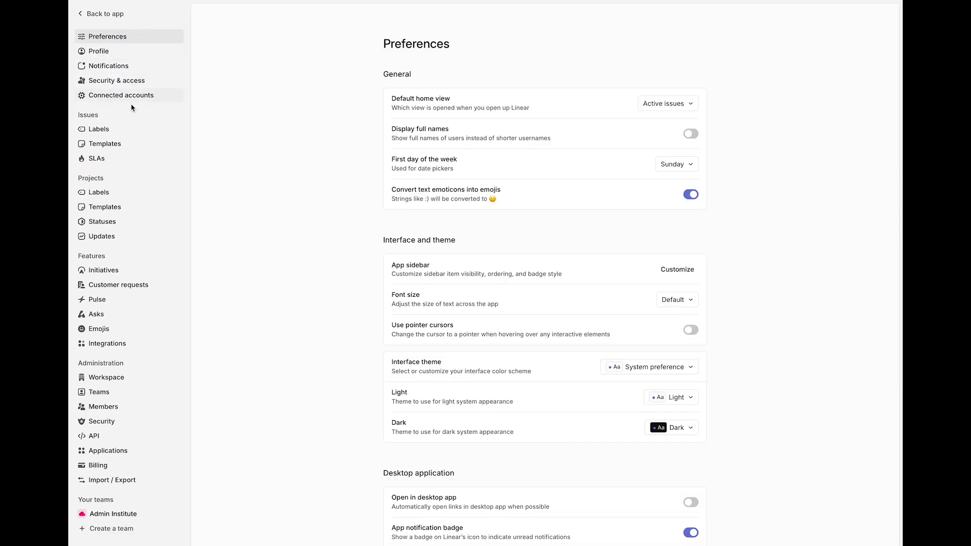
{"action": "left_click", "coordinate": [113, 482]}
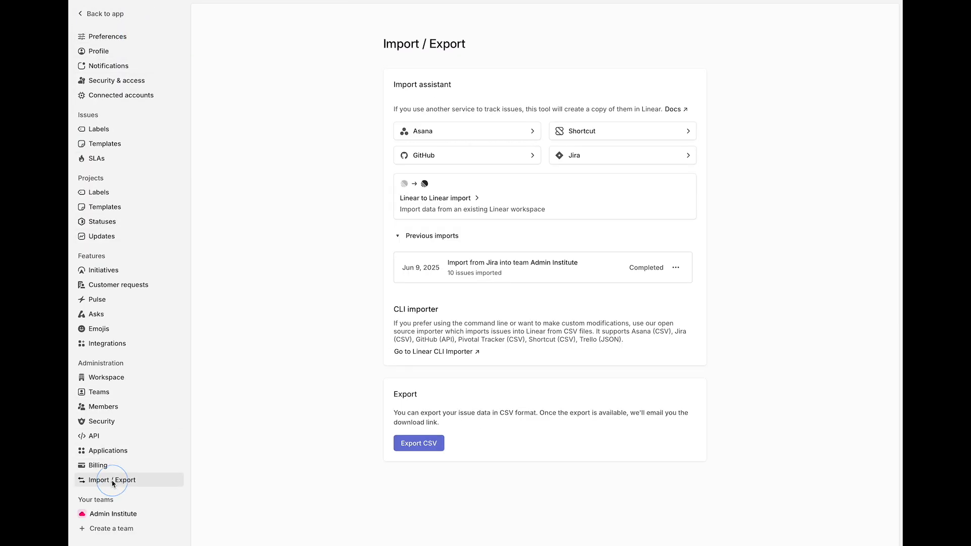
{"action": "left_click", "coordinate": [594, 157]}
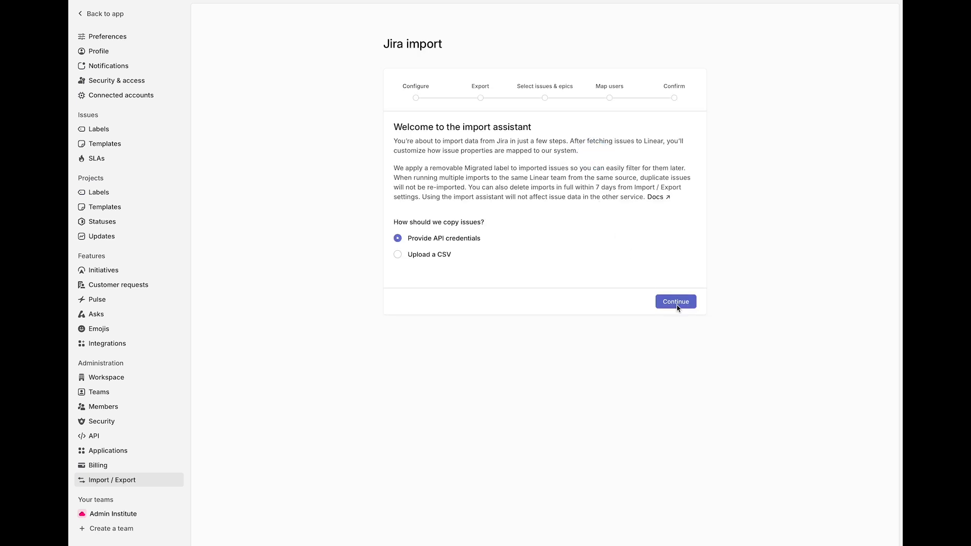
{"action": "left_click", "coordinate": [676, 303]}
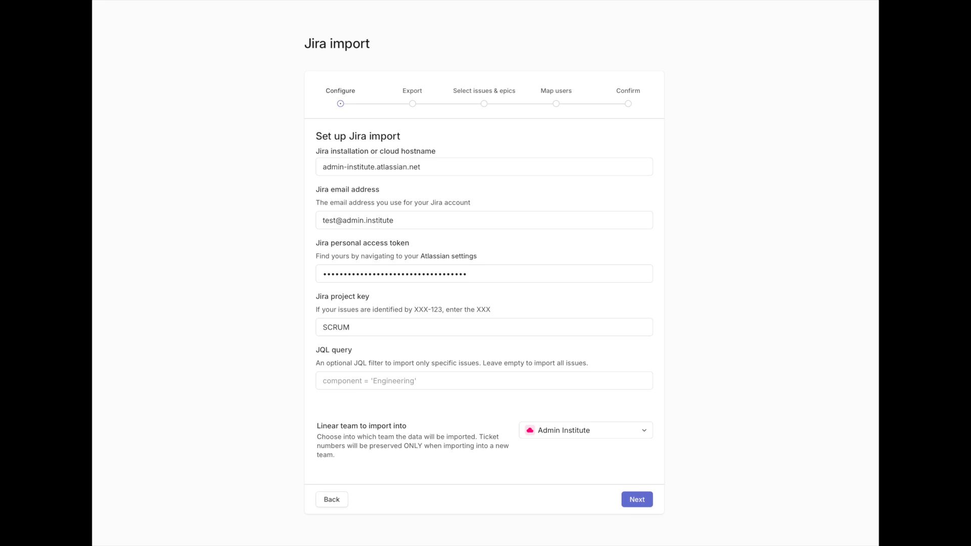
Submit the import setup for Jira project SCRUM into team Admin Institute, with open issues imported and synced after import
{"action": "left_click", "coordinate": [637, 499]}
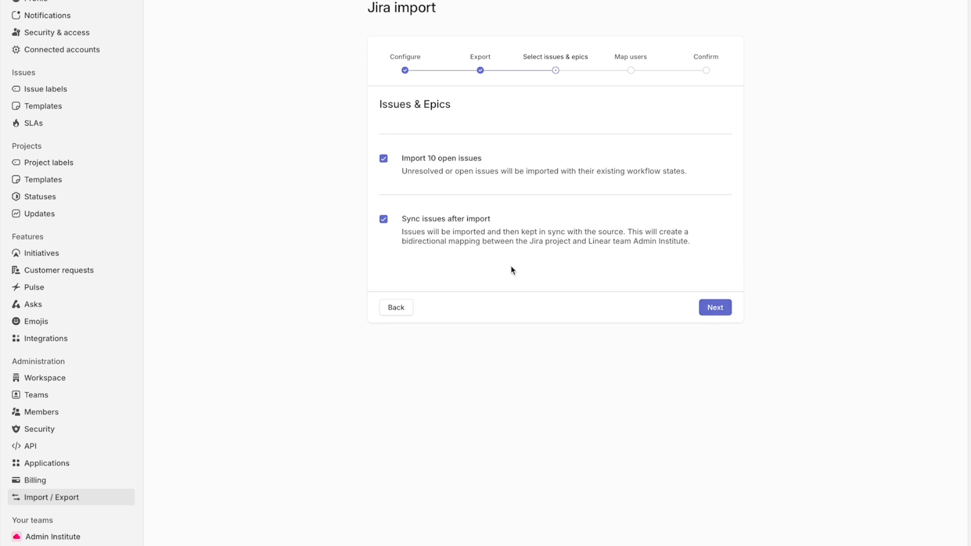
{"action": "left_click", "coordinate": [717, 308]}
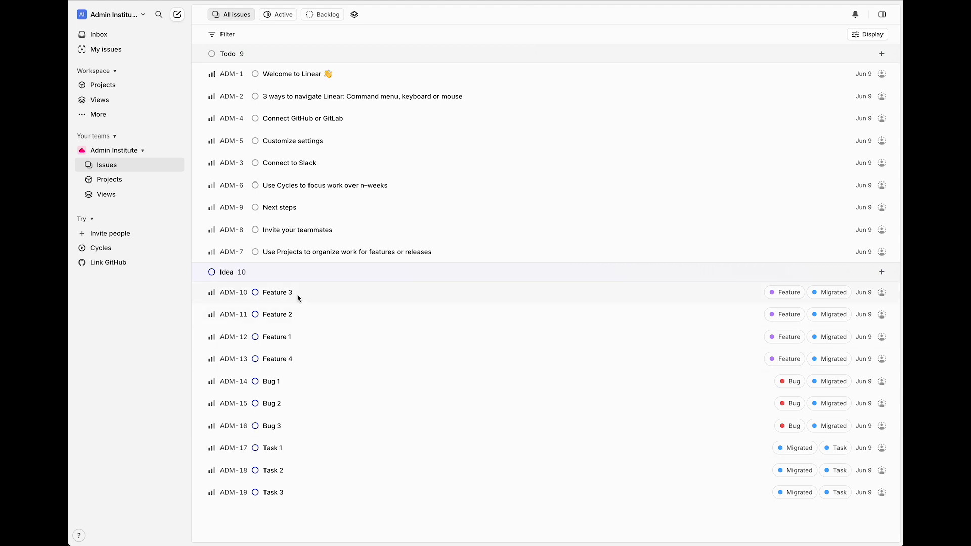
Change the status of the imported issue Feature 3 to In Progress in Linear
{"action": "left_click", "coordinate": [284, 292]}
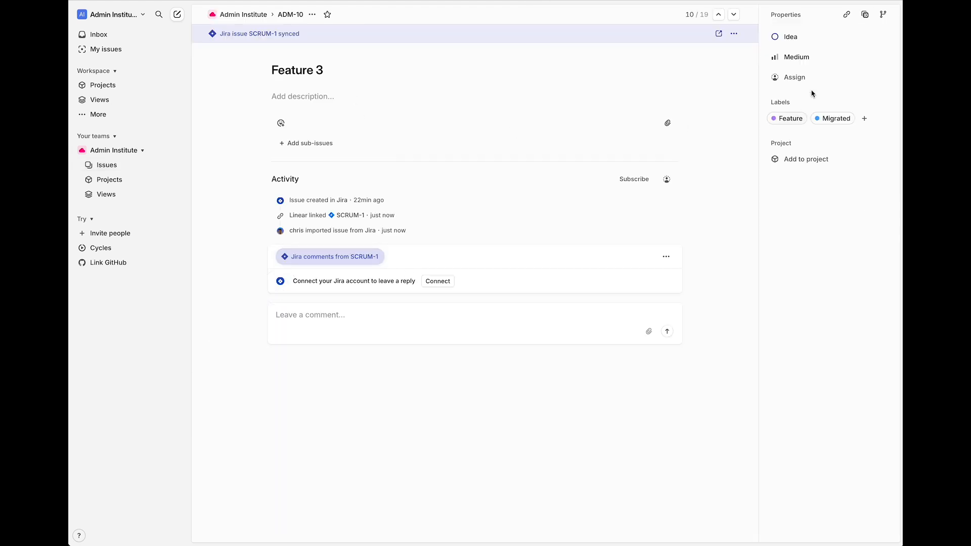
{"action": "left_click", "coordinate": [790, 37]}
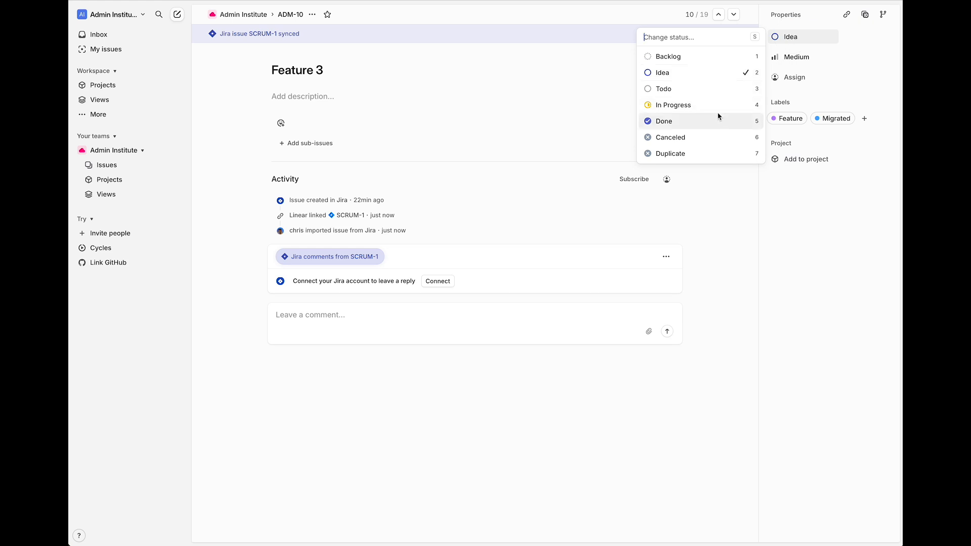
{"action": "left_click", "coordinate": [692, 105]}
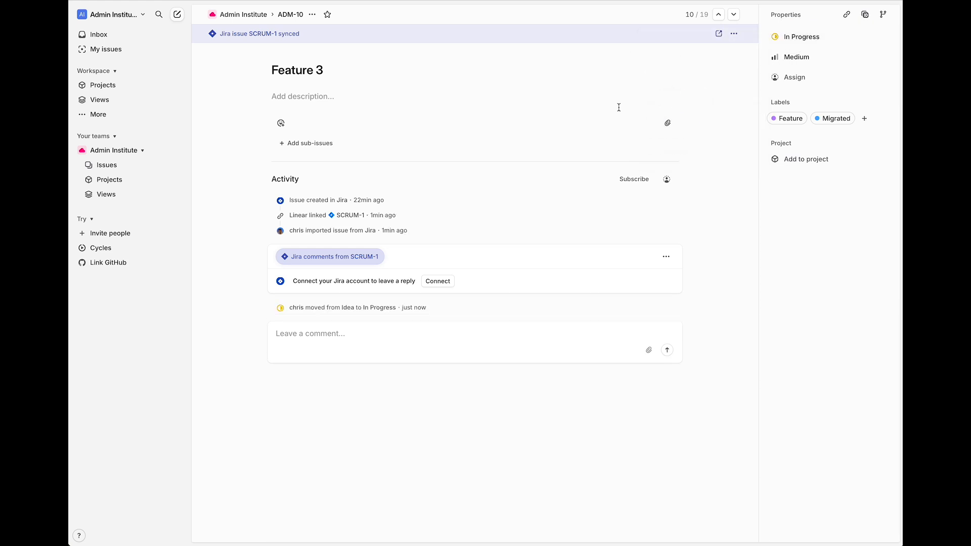
Switch to the Project One backlog in Jira and collapse the Quickstart panel to check Feature 3's synced status
{"action": "left_click", "coordinate": [586, 0]}
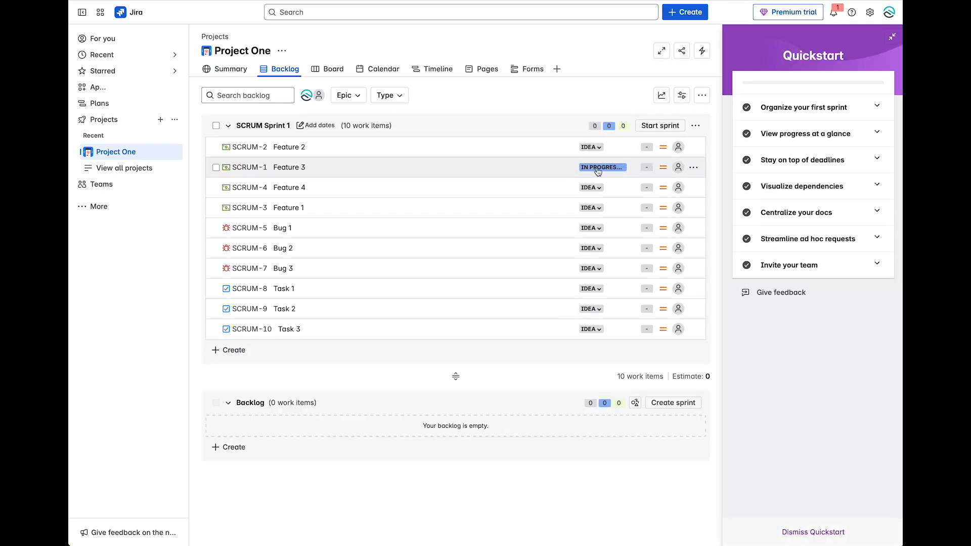
{"action": "left_click", "coordinate": [889, 39]}
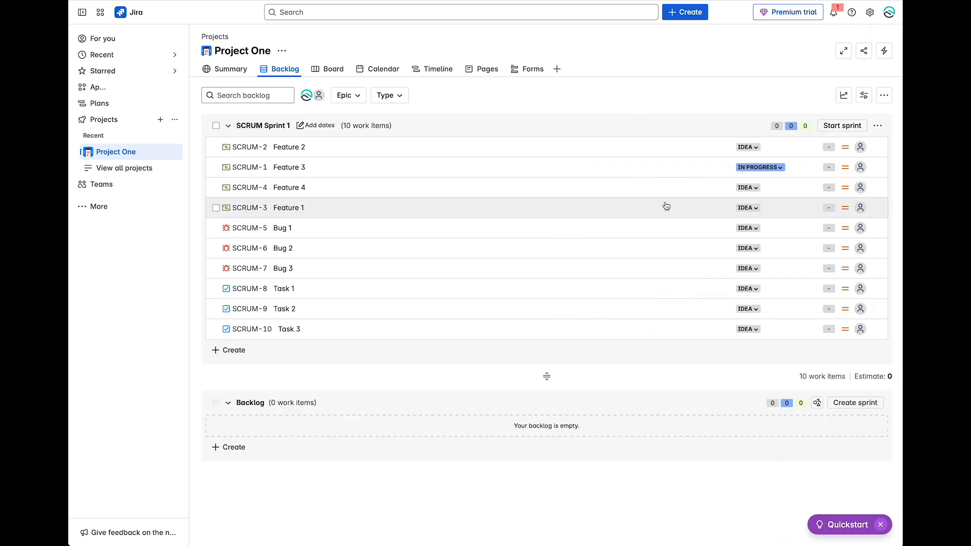